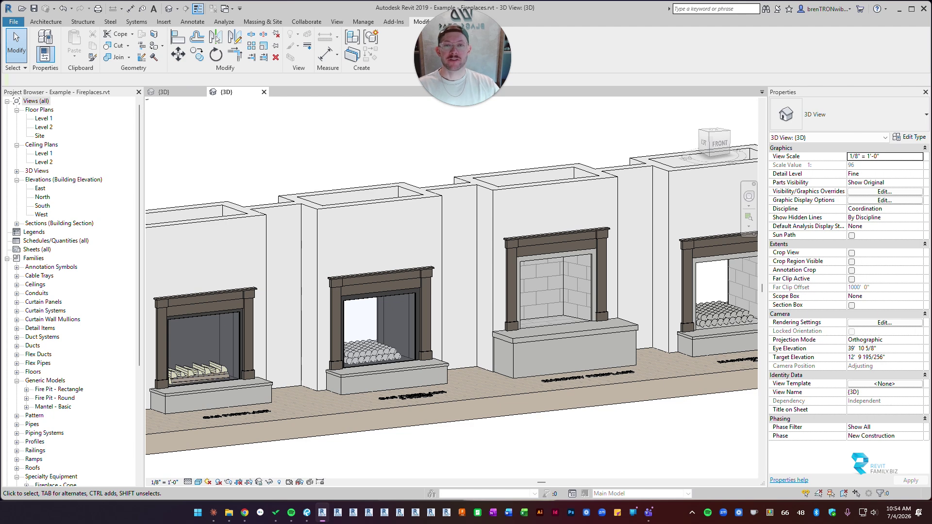
middle_drag(546, 170, 513, 170)
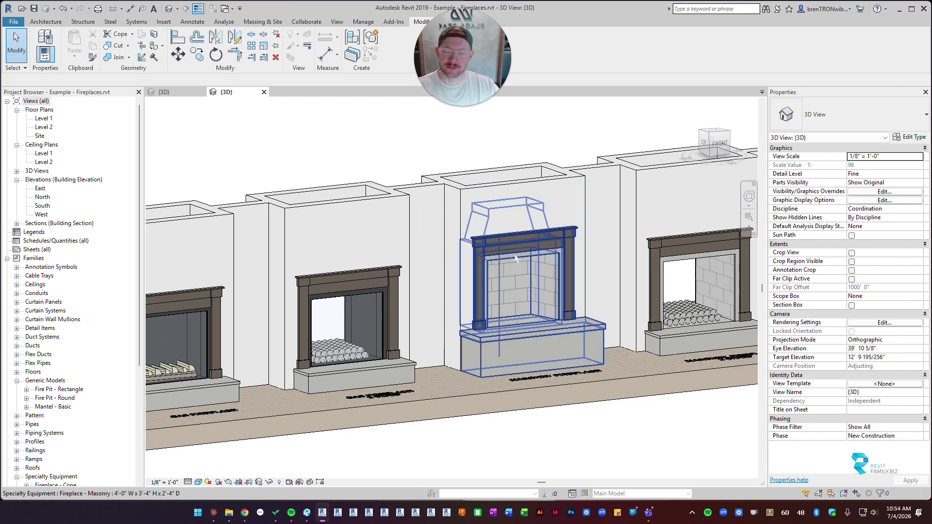
middle_drag(460, 290, 481, 280)
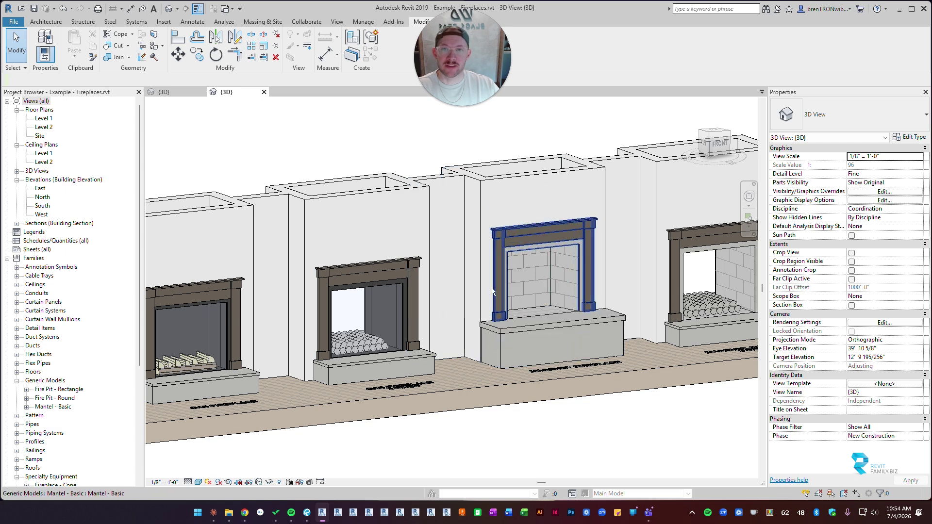
shift+middle_drag(494, 323, 479, 340)
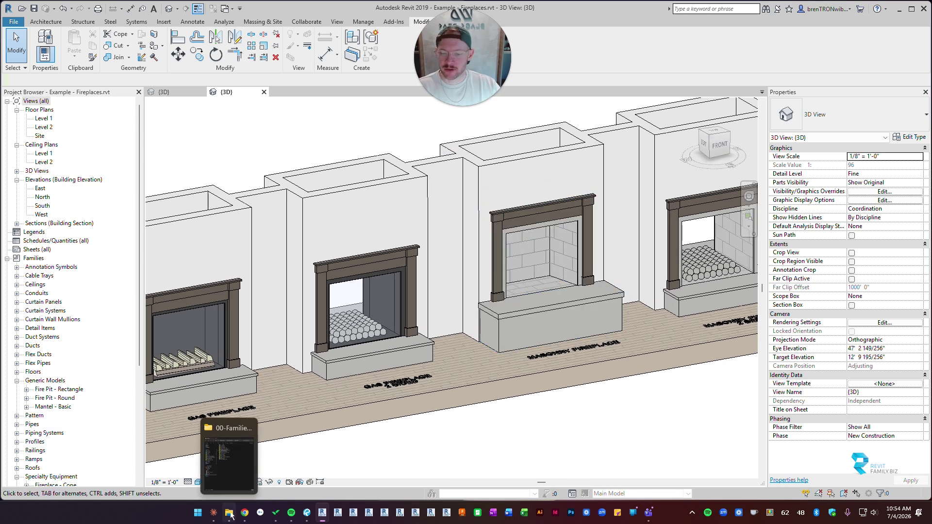
- Switch to File Explorer and open the Modern folder inside 07 Finish Carpentry 2019 > 05-All > 02-Contemporary
click(229, 513)
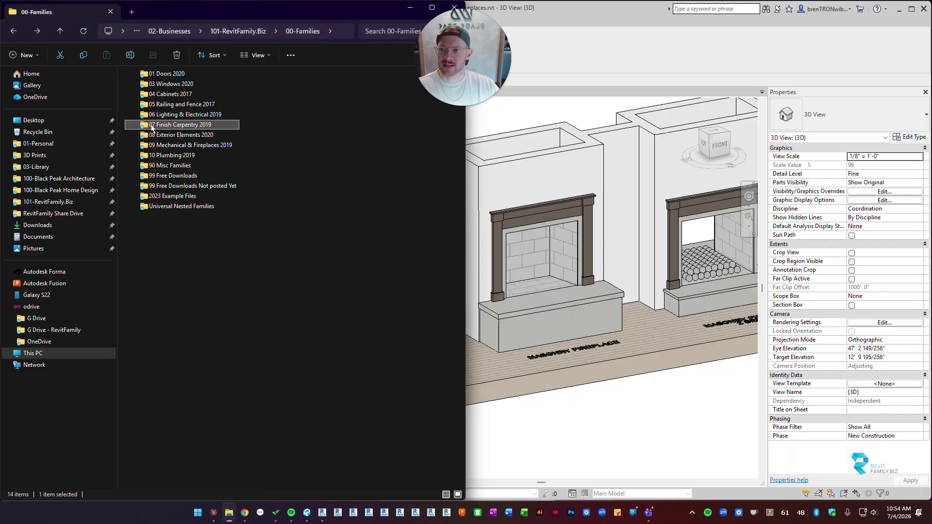
double_click(162, 126)
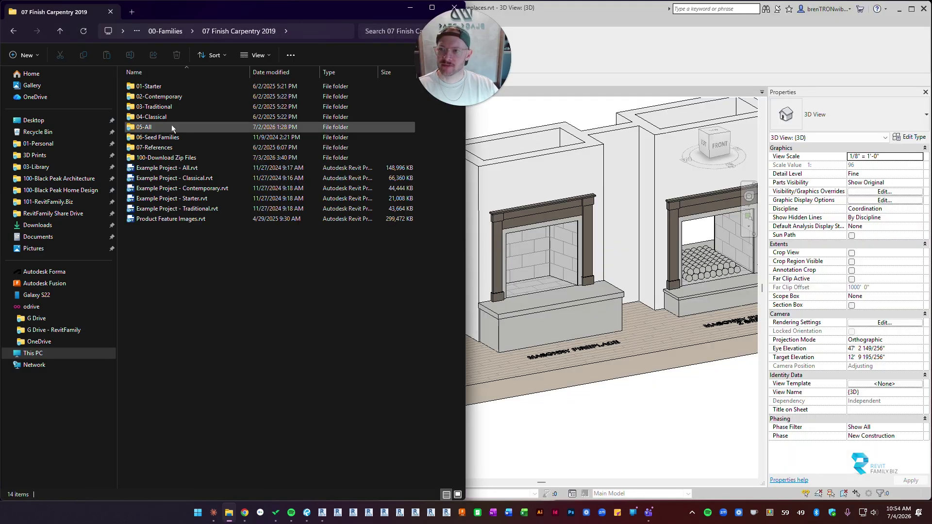
double_click(147, 127)
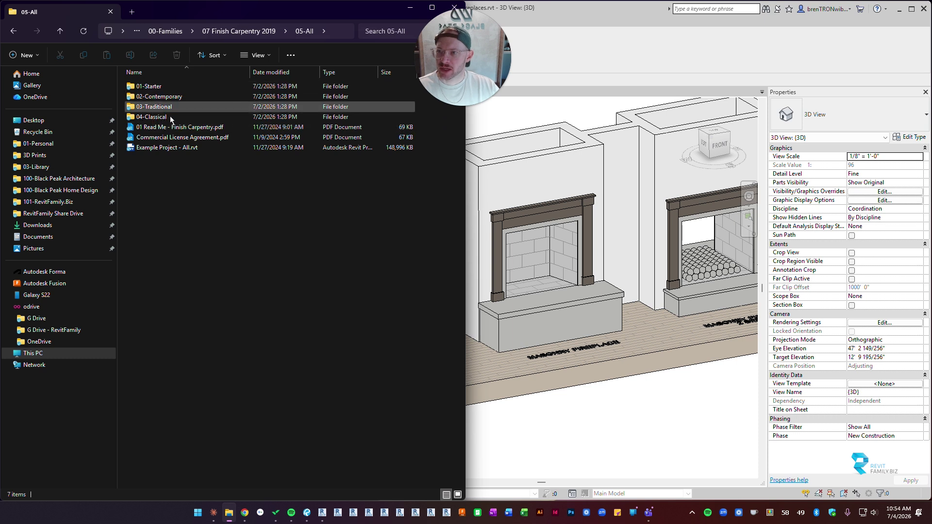
double_click(159, 97)
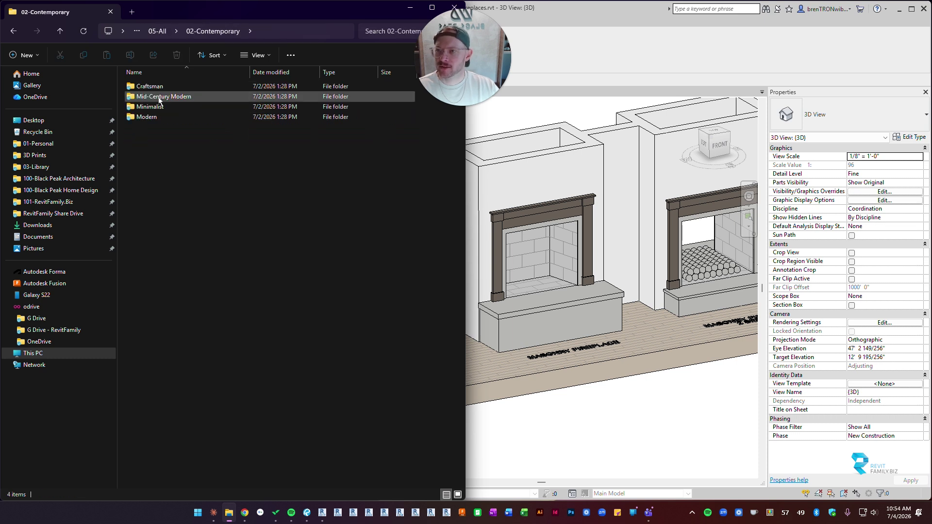
click(148, 107)
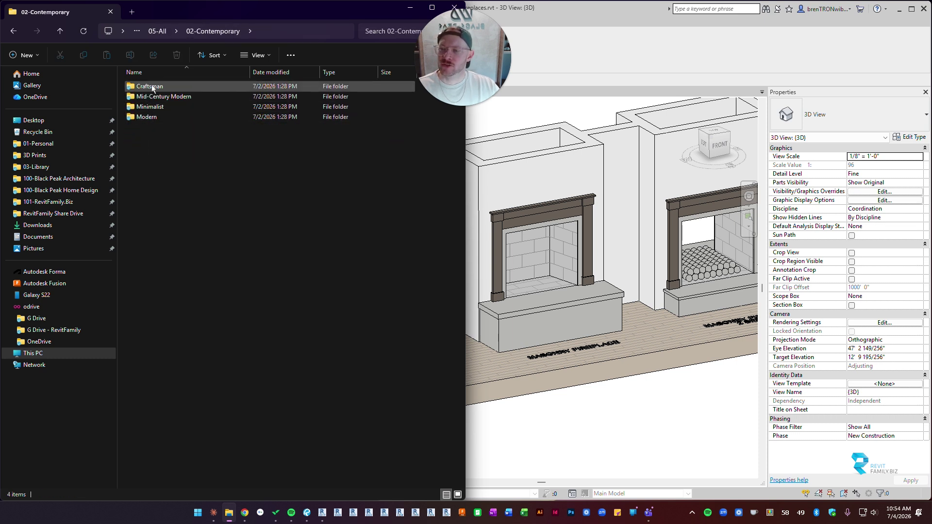
double_click(148, 119)
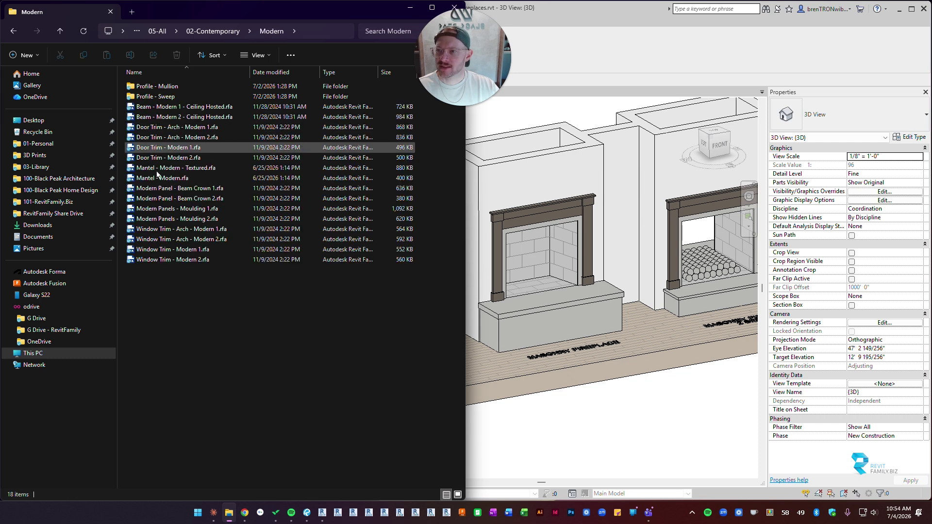
- Show the folder's files as thumbnails and load Mantel - Modern - Textured.rfa into the open Revit project without placing an instance
click(458, 495)
click(248, 174)
drag(265, 161, 705, 391)
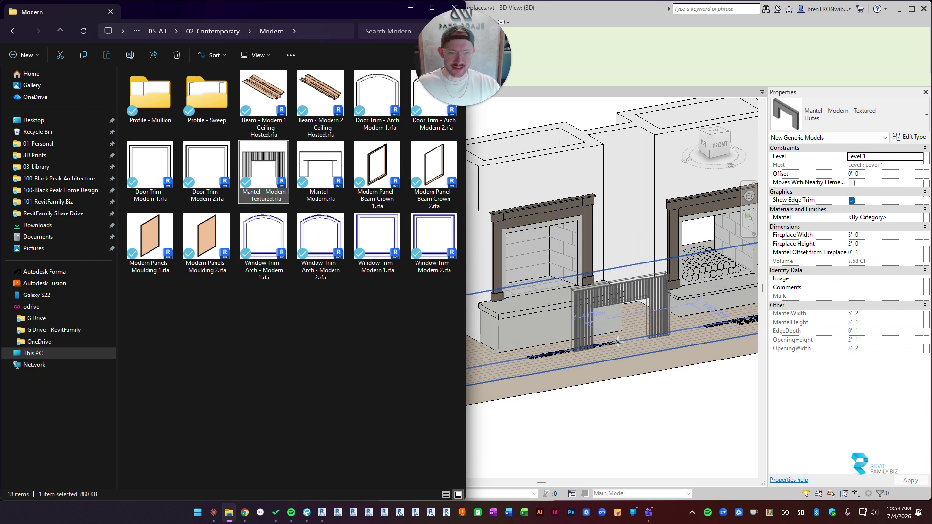
middle_drag(615, 252, 619, 260)
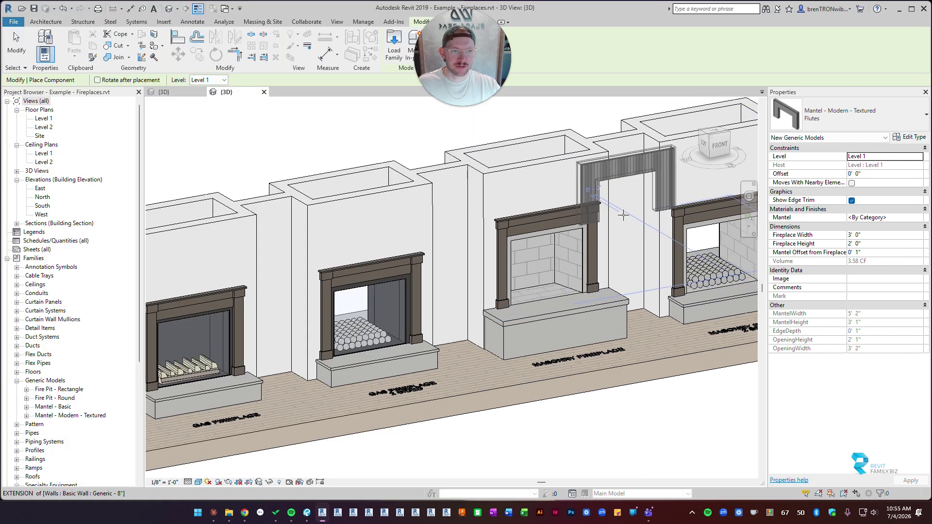
key(Escape)
middle_drag(490, 368, 496, 331)
scroll(496, 332, down, 2)
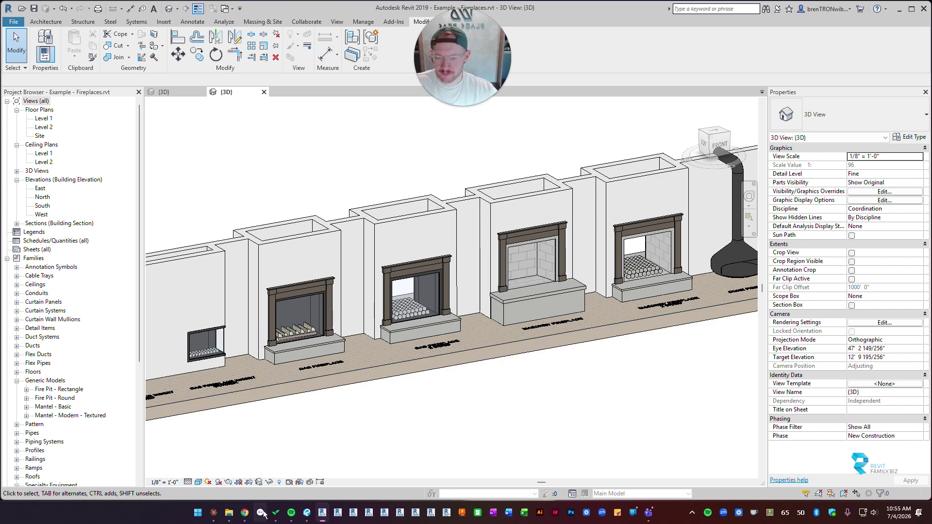
- From the Victorian folder under 05-All > 04-Classical in File Explorer, load Mantel - Victorian.rfa into the Revit project without placing an instance
click(230, 519)
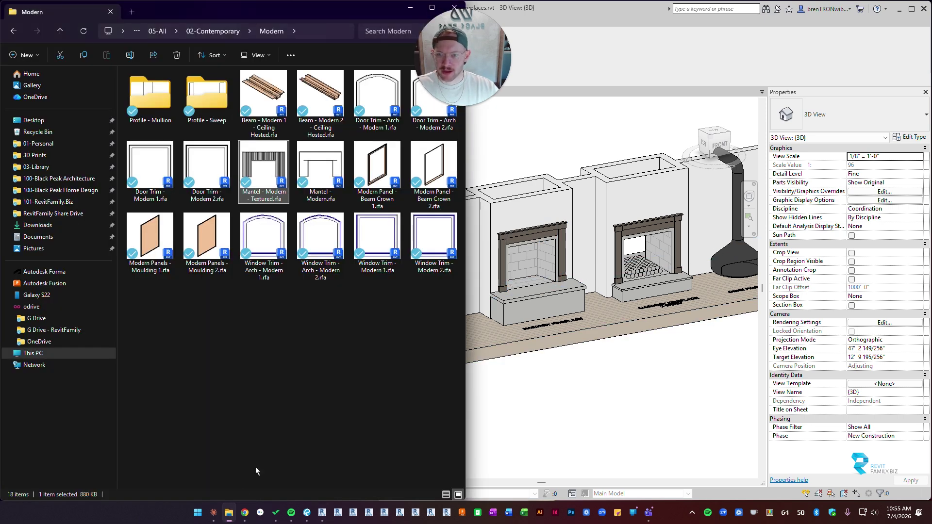
click(222, 34)
click(159, 31)
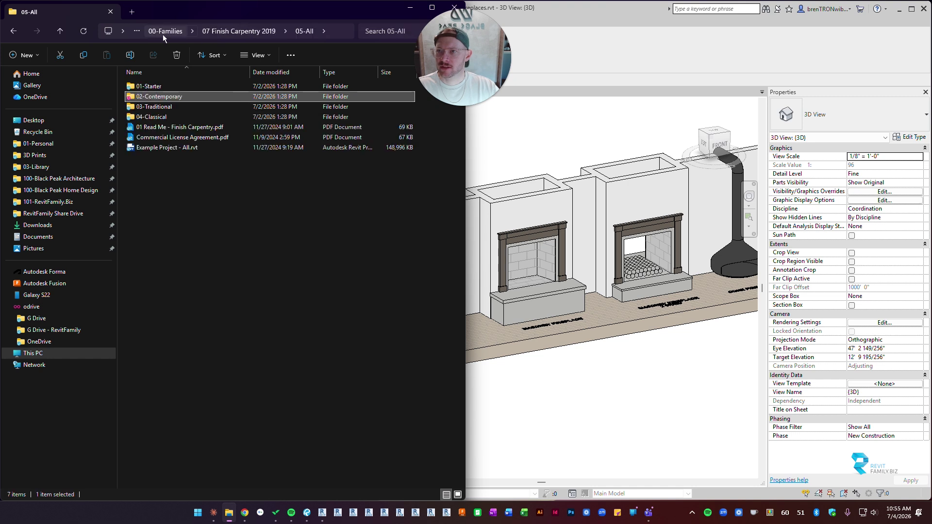
double_click(151, 117)
double_click(147, 118)
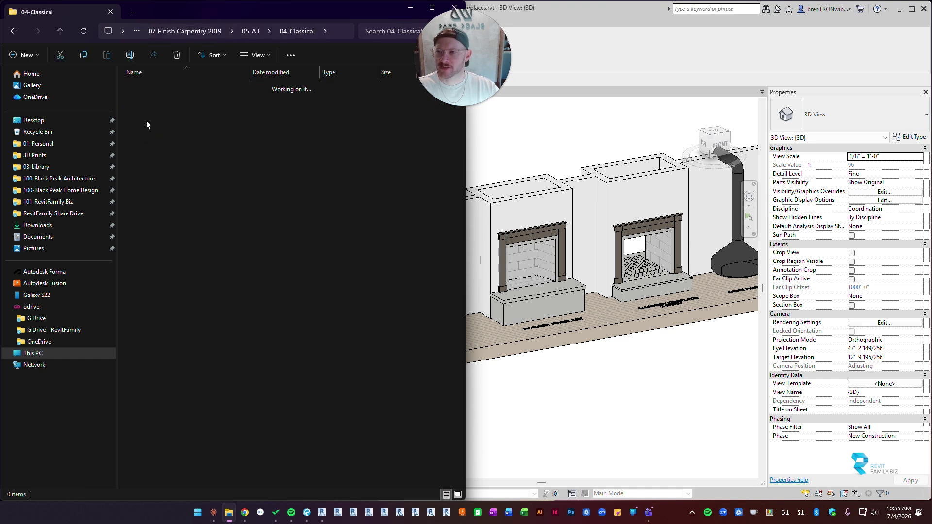
click(147, 139)
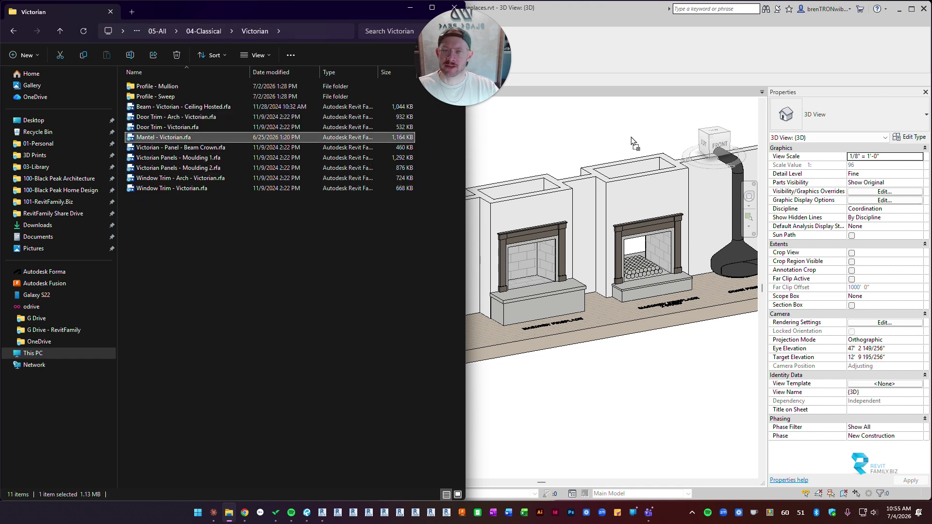
drag(164, 138, 615, 228)
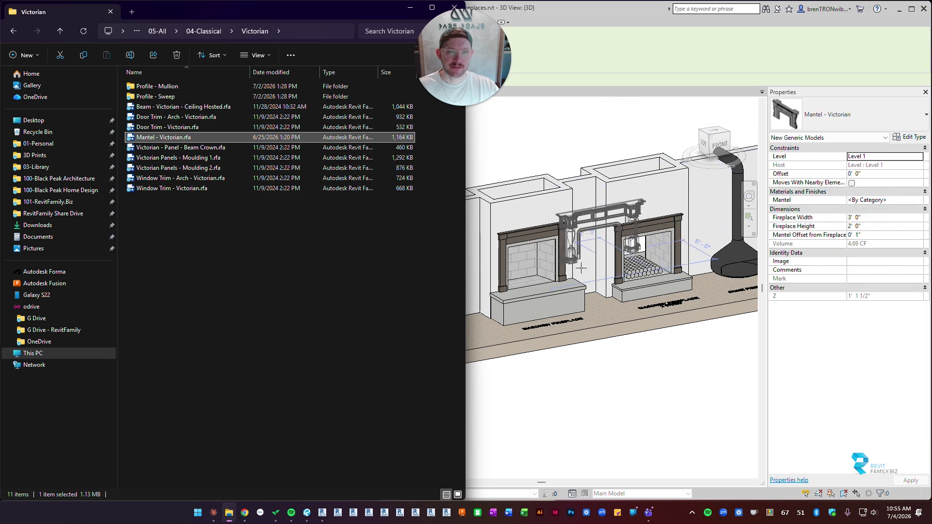
key(Escape)
- Turn off the raised hearth on the one-sided masonry fireplace
middle_drag(372, 315, 448, 277)
scroll(470, 269, down, 2)
scroll(417, 279, up, 3)
scroll(389, 276, up, 3)
middle_drag(320, 285, 368, 266)
scroll(549, 238, down, 3)
middle_drag(677, 242, 480, 242)
click(411, 270)
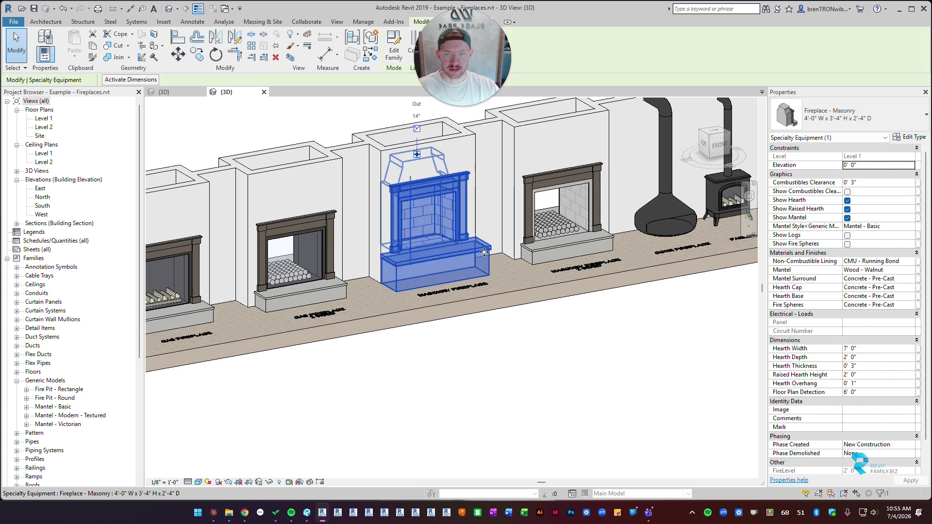
click(848, 209)
key(Escape)
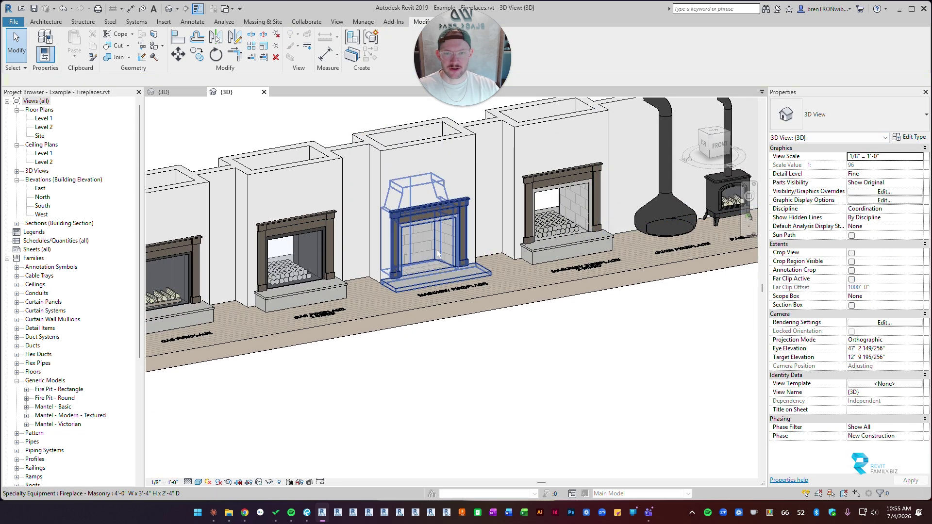
- Set the one-sided masonry fireplace's mantel style to Mantel - Victorian
scroll(473, 201, up, 4)
click(482, 289)
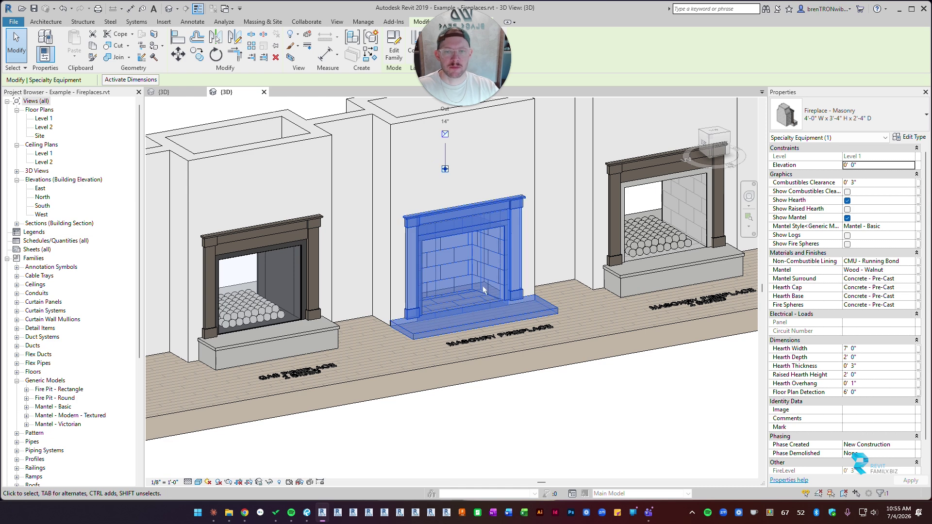
key(Escape)
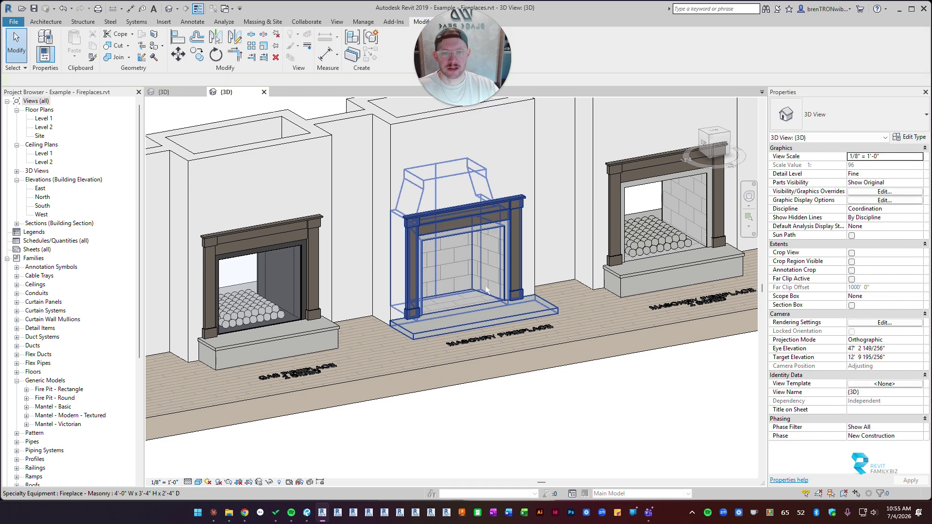
click(437, 313)
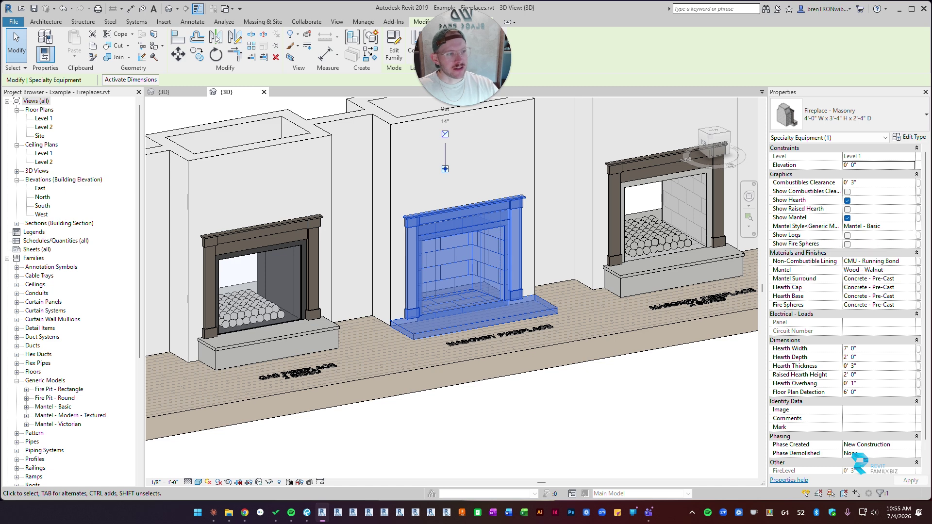
click(874, 226)
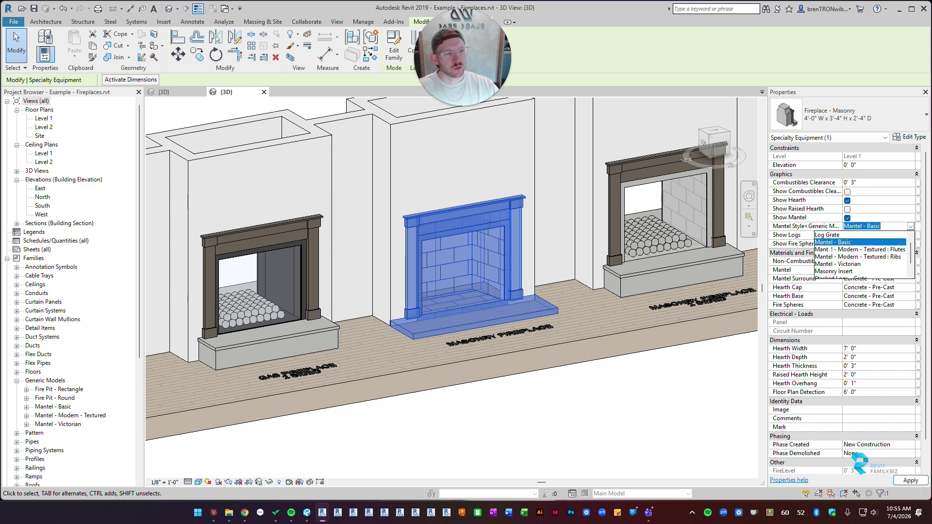
scroll(861, 253, down, 1)
scroll(828, 265, up, 1)
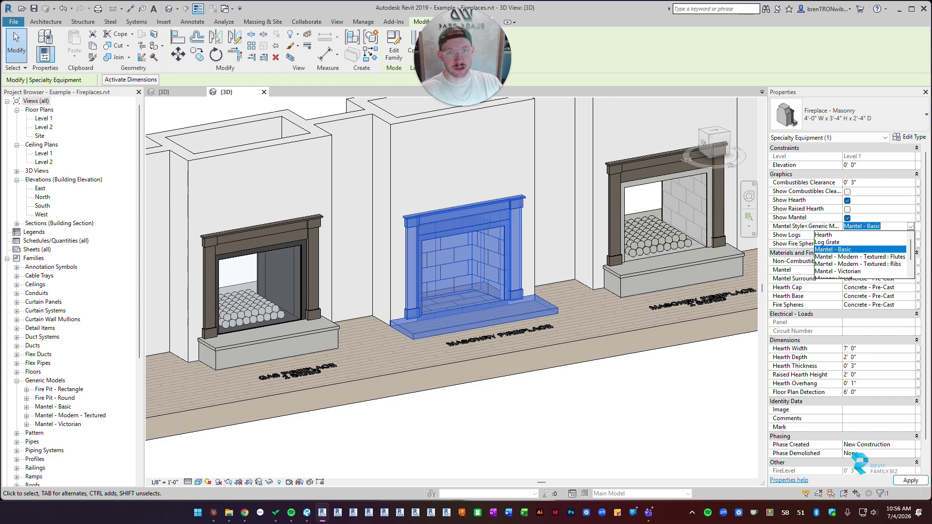
click(822, 273)
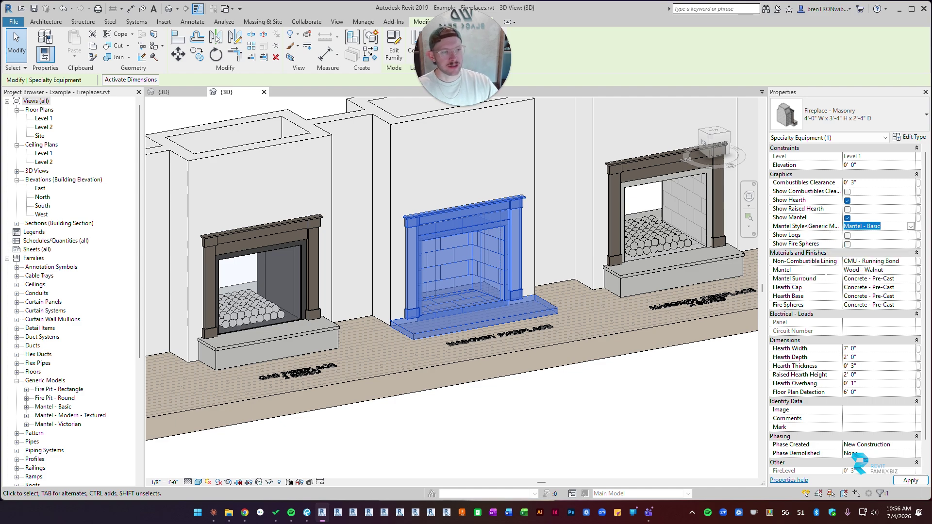
click(577, 322)
- Set the one-sided masonry fireplace's hearth width to 9' 0"
scroll(576, 322, down, 1)
shift+middle_drag(576, 322, 586, 373)
scroll(539, 310, up, 3)
click(540, 311)
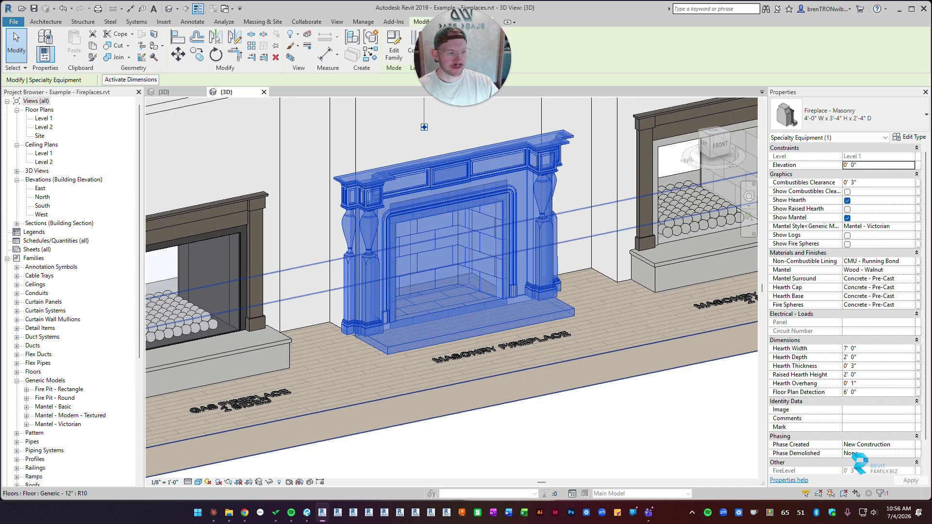
click(850, 349)
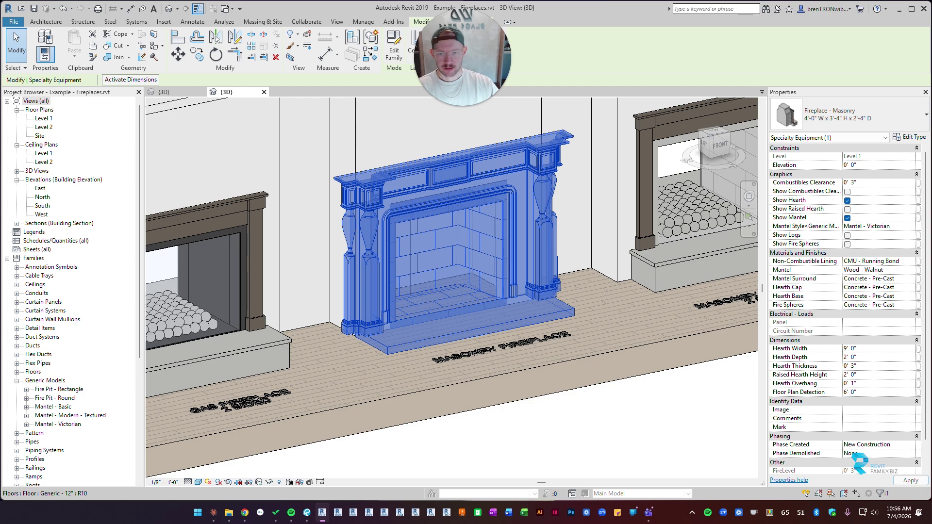
click(600, 417)
- Set the side 1 mantel style of the two-sided masonry fireplace to Mantel - Modern - Textured
scroll(559, 345, down, 2)
shift+middle_drag(599, 418, 558, 303)
shift+middle_drag(456, 286, 501, 382)
scroll(514, 346, down, 2)
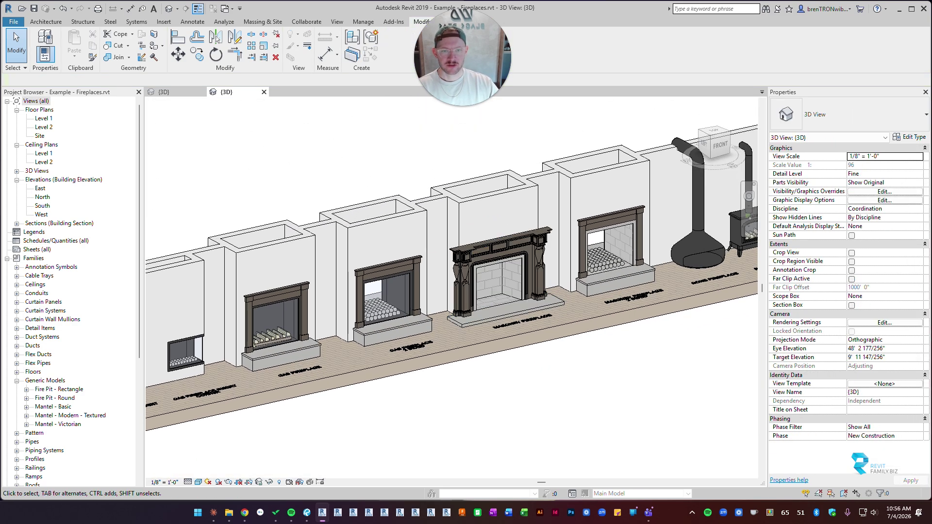
click(626, 219)
scroll(596, 194, up, 4)
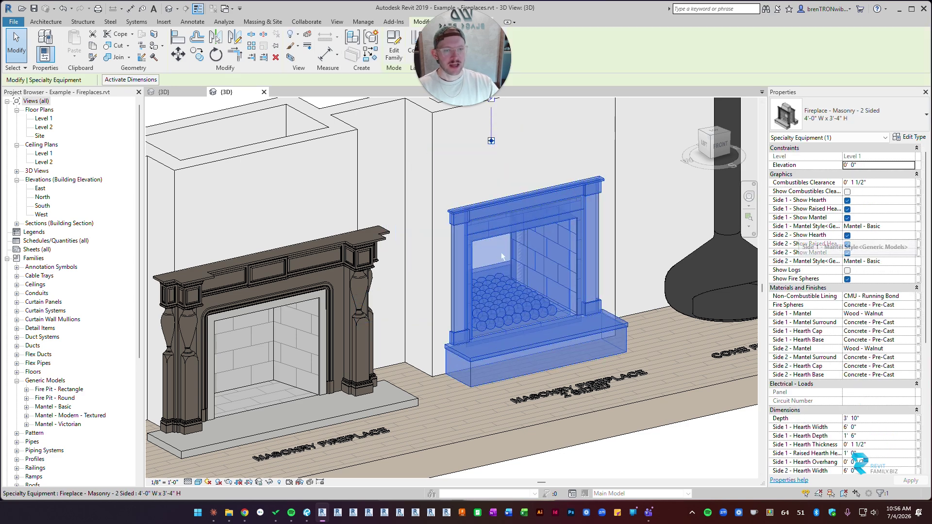
scroll(502, 249, down, 4)
shift+middle_drag(440, 279, 413, 311)
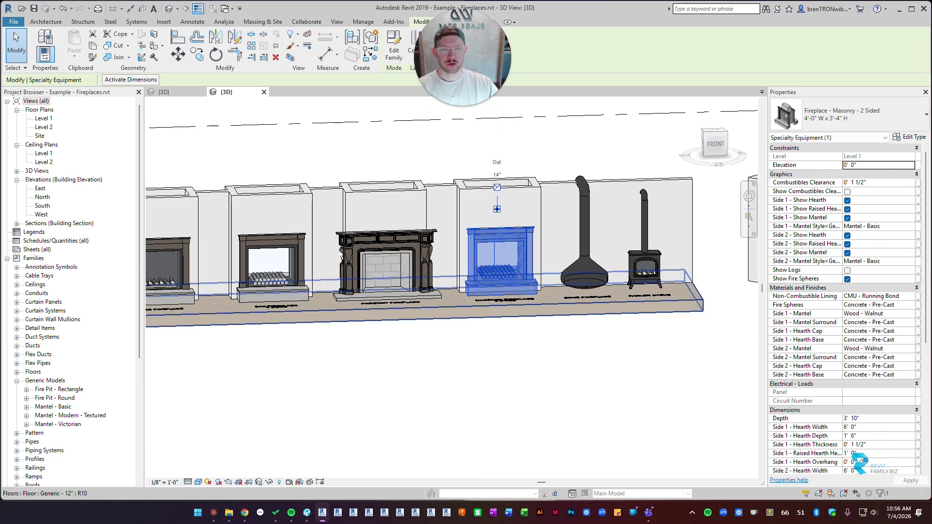
scroll(459, 223, up, 3)
shift+middle_drag(585, 311, 623, 311)
scroll(624, 311, up, 3)
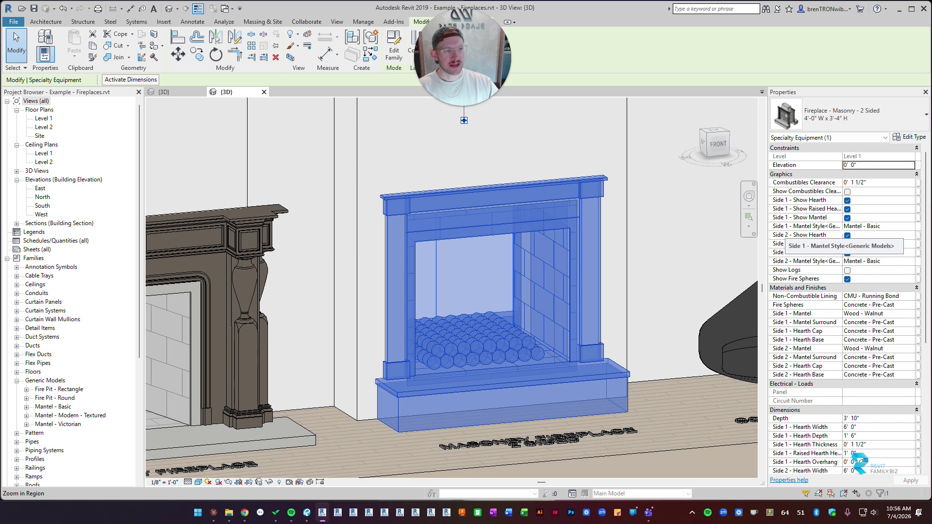
click(910, 226)
click(911, 226)
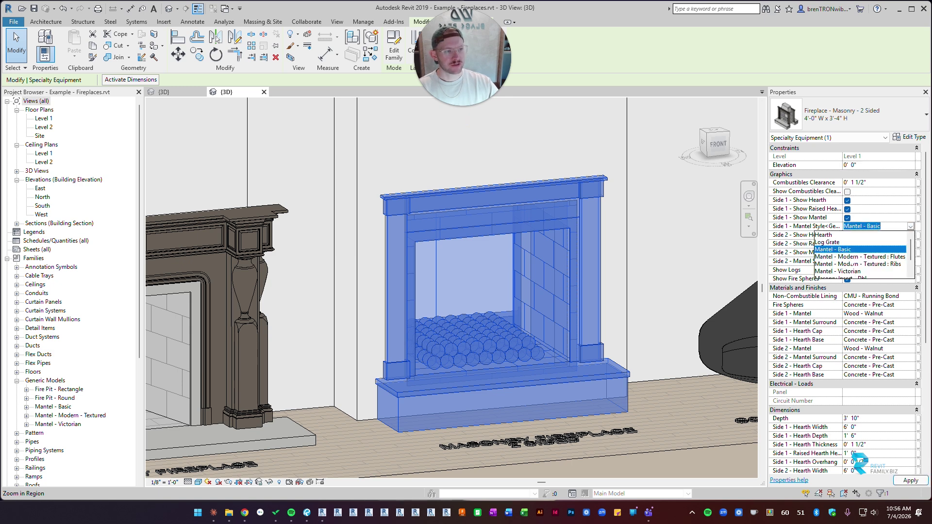
click(676, 245)
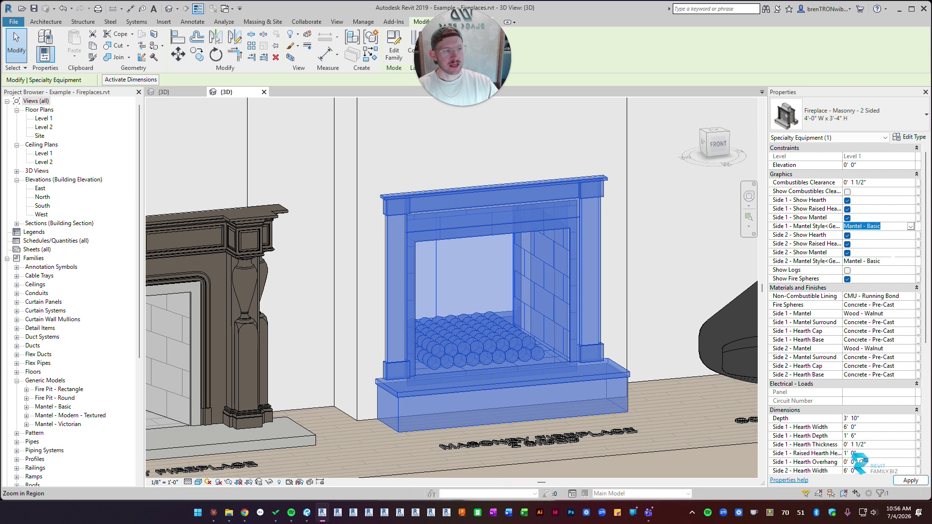
- Set the side 2 mantel style of the two-sided masonry fireplace to Mantel - Victorian
click(911, 261)
click(911, 261)
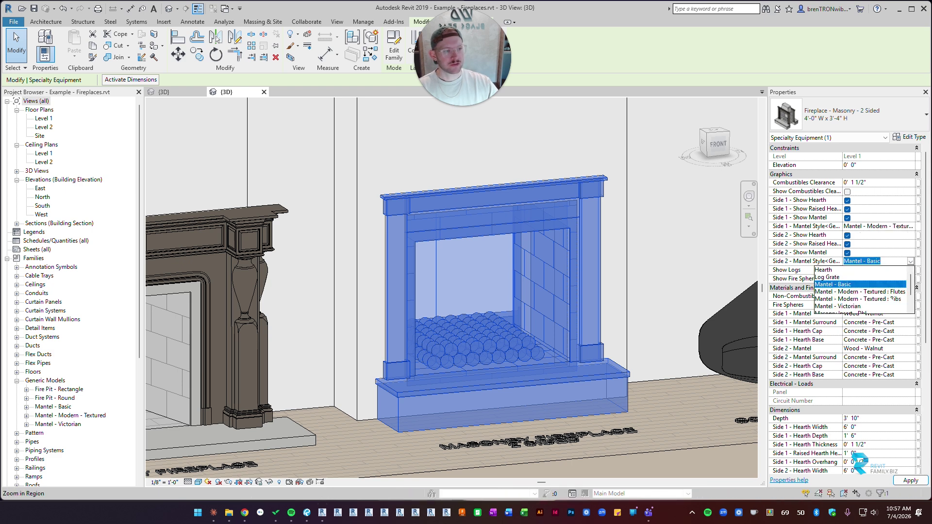
click(893, 305)
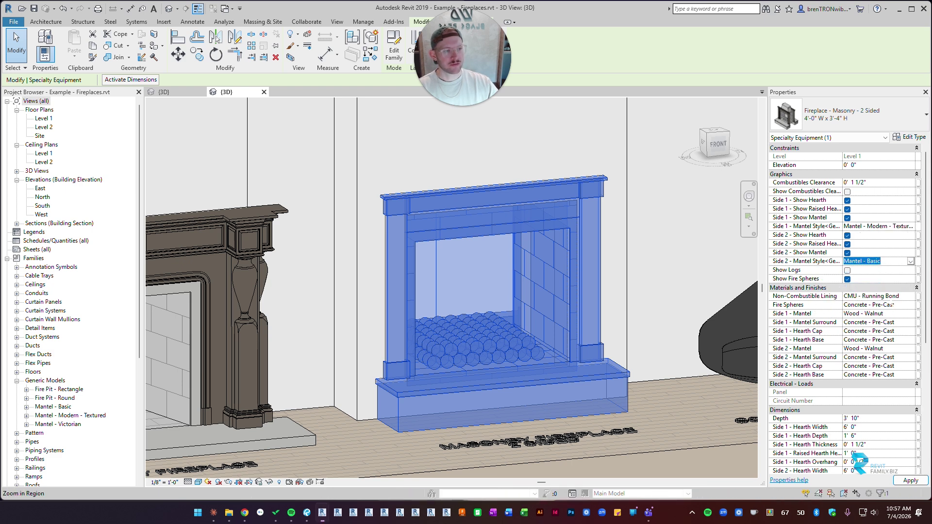
- Set the side 1 and side 2 hearth widths of the two-sided masonry fireplace to 8' 0"
click(646, 243)
scroll(611, 316, down, 1)
shift+middle_drag(609, 390, 604, 388)
click(604, 388)
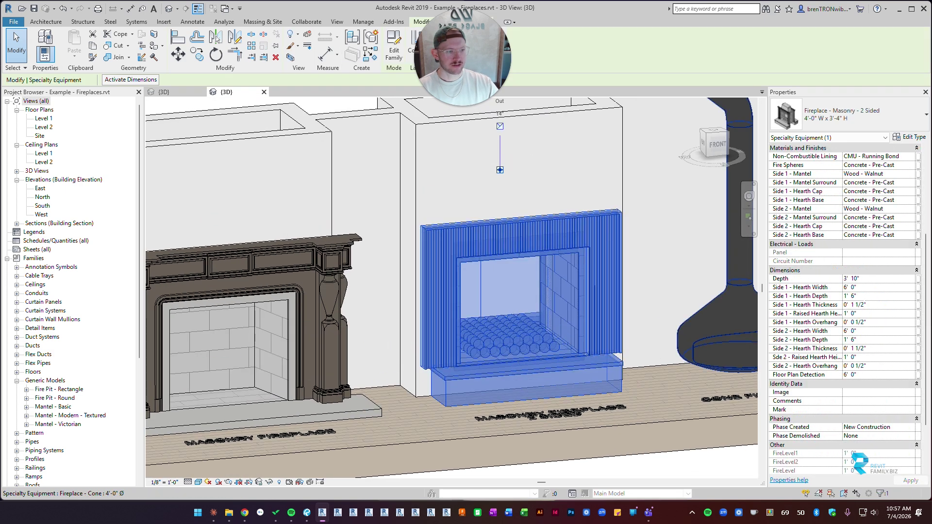
click(851, 287)
text(8)
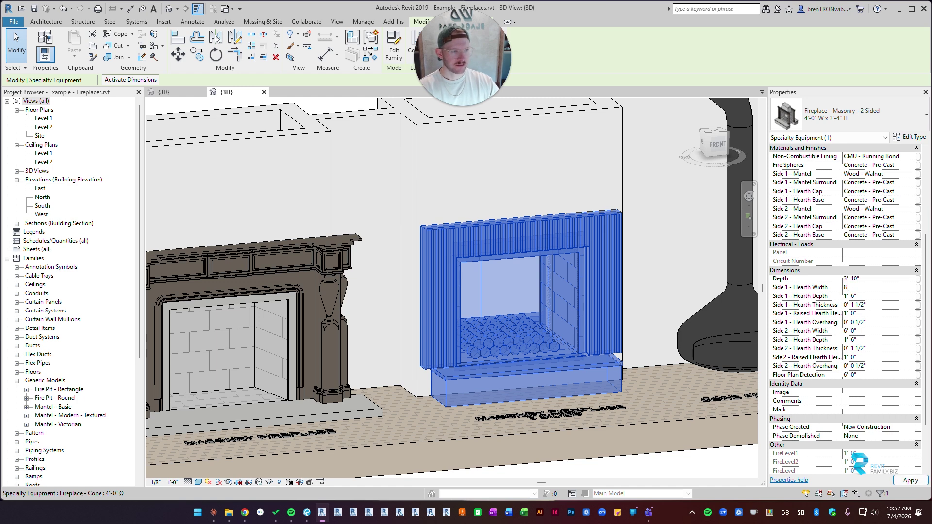
click(853, 331)
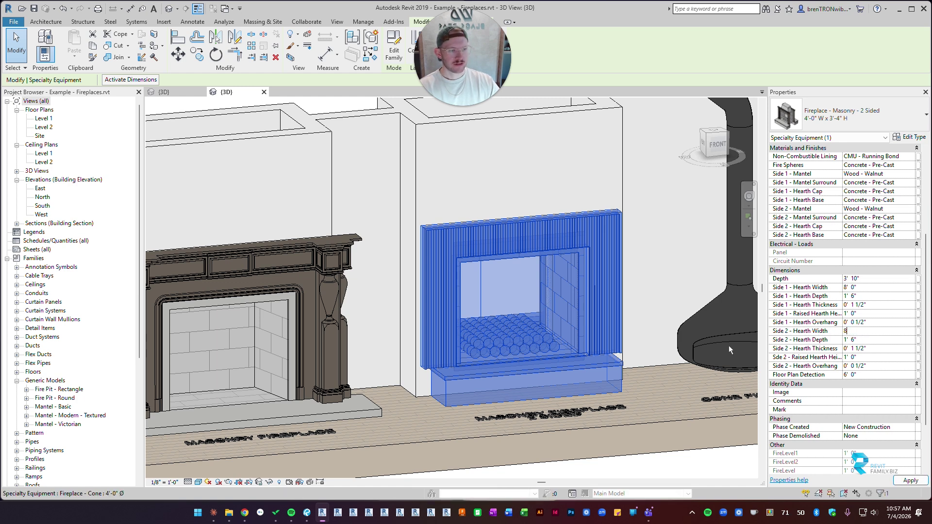
click(645, 345)
key(Escape)
- Examine the textured mantels on the front and back of the two-sided masonry fireplace in the 3D view
mouse_move(583, 384)
shift+middle_down()
mouse_move(549, 387)
mouse_move(597, 385)
shift+middle_up()
scroll(483, 255, up, 6)
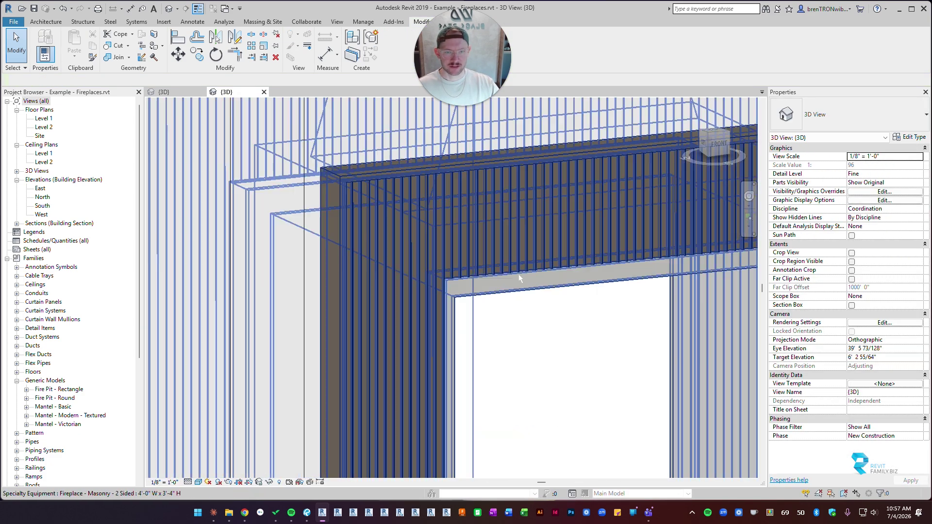
scroll(519, 274, down, 8)
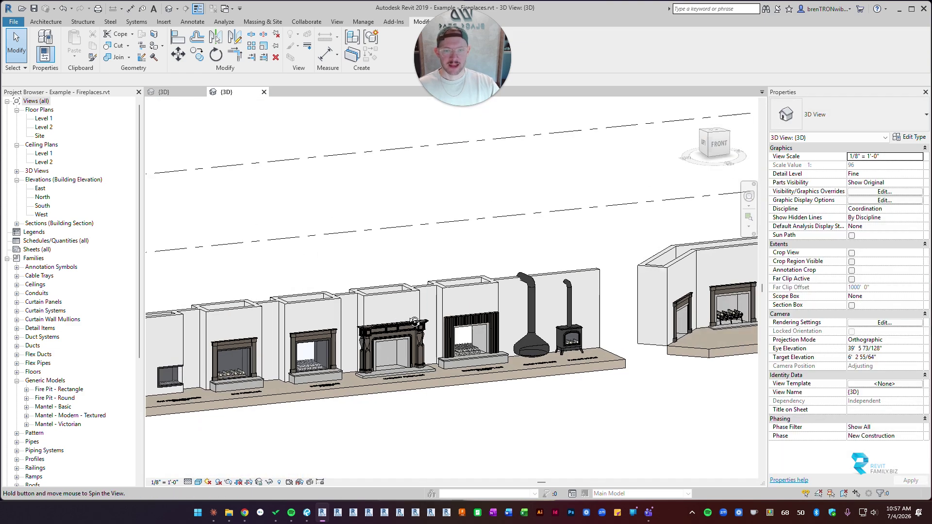
shift+middle_drag(414, 321, 681, 327)
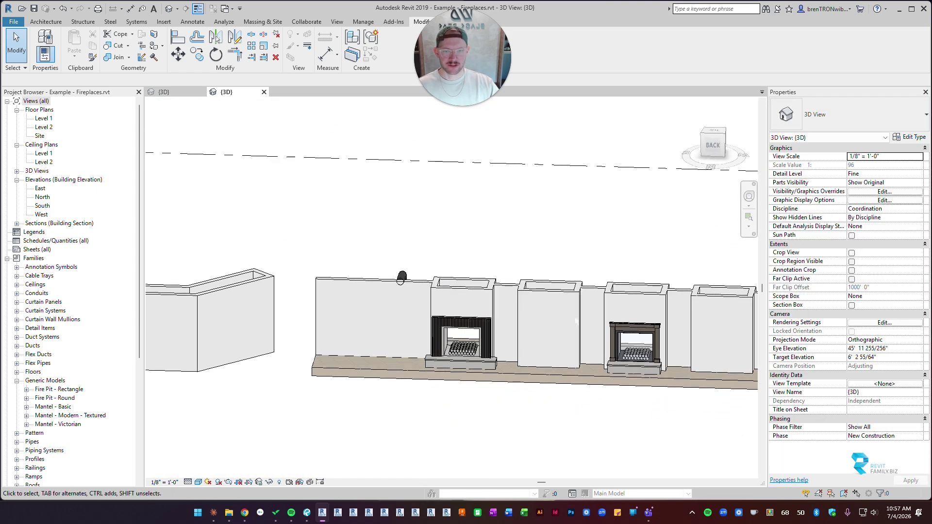
scroll(379, 383, up, 10)
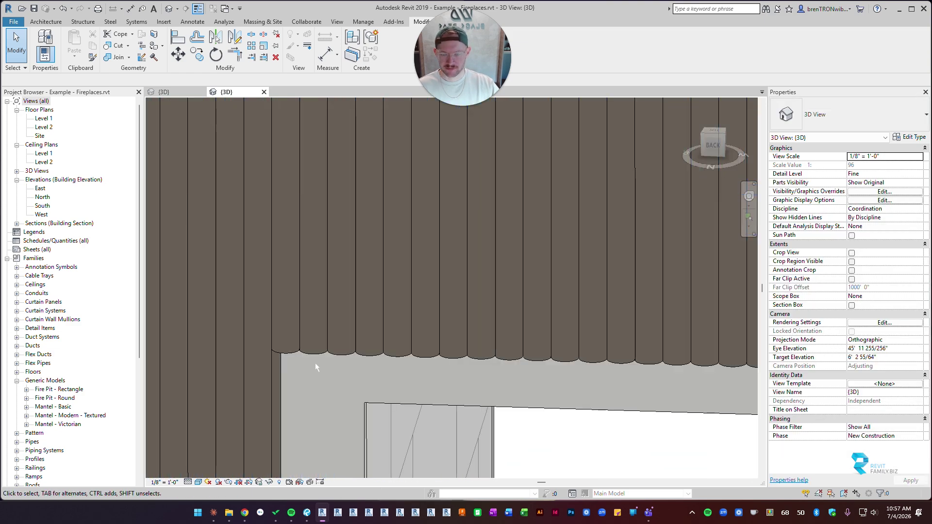
scroll(357, 343, down, 10)
scroll(512, 327, down, 1)
middle_drag(512, 327, 510, 271)
shift+middle_drag(595, 297, 457, 314)
shift+middle_drag(458, 314, 504, 321)
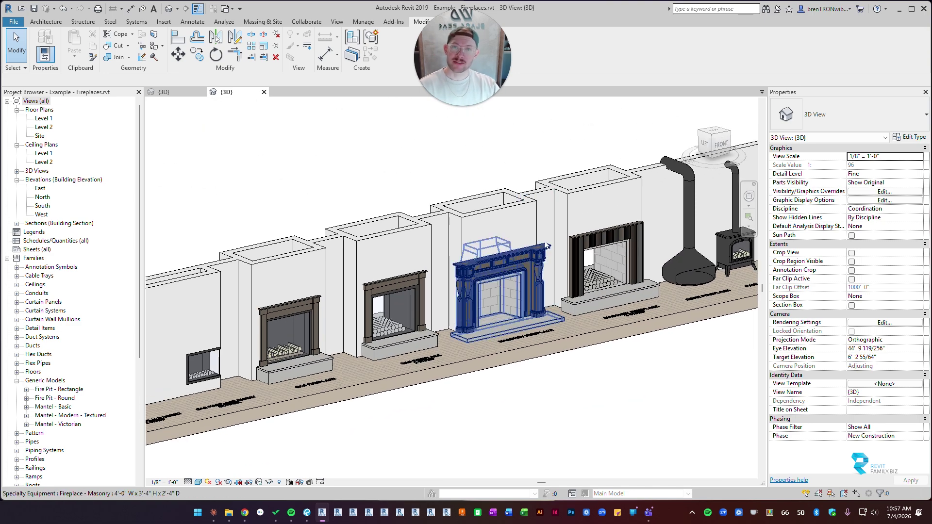
- Compare the Victorian mantel on the one-sided masonry fireplace with the textured mantel on the neighbouring two-sided fireplace
scroll(543, 247, up, 6)
scroll(490, 289, down, 2)
middle_drag(489, 295, 535, 280)
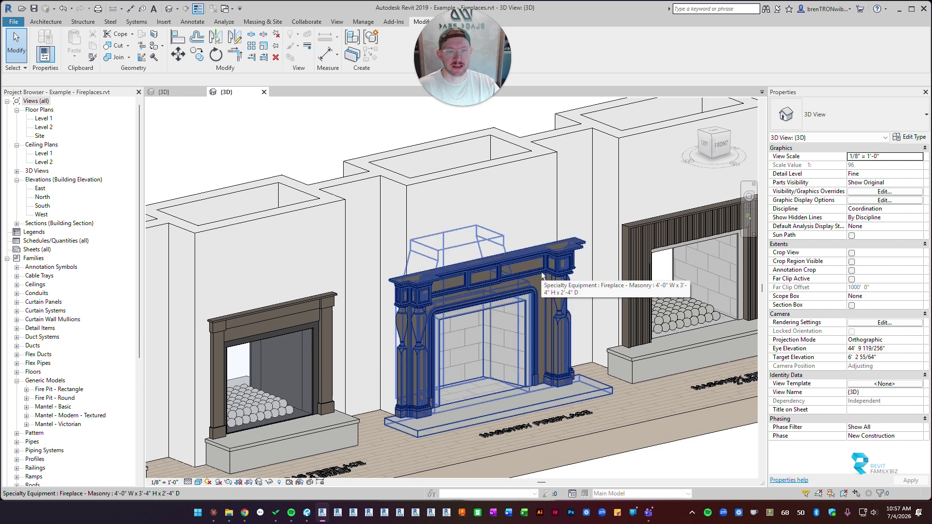
scroll(560, 257, down, 2)
middle_drag(559, 257, 449, 294)
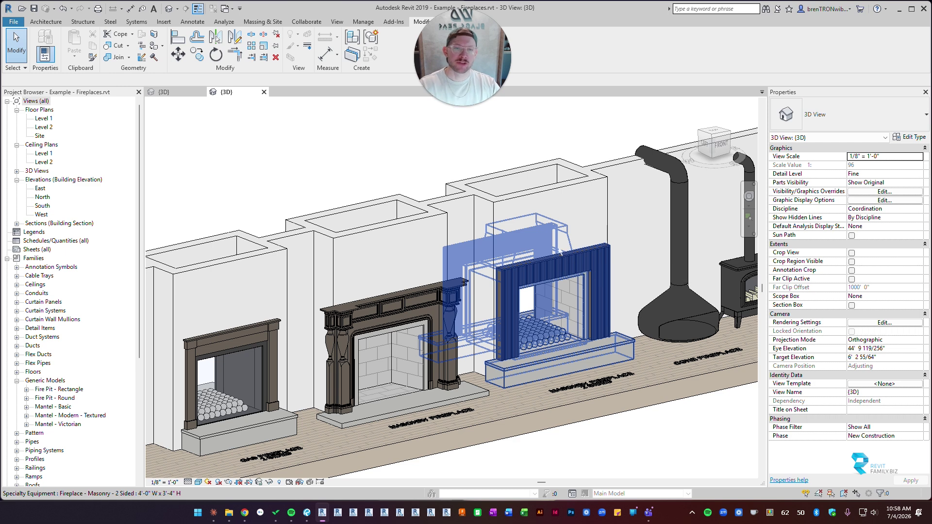
shift+middle_drag(604, 285, 580, 310)
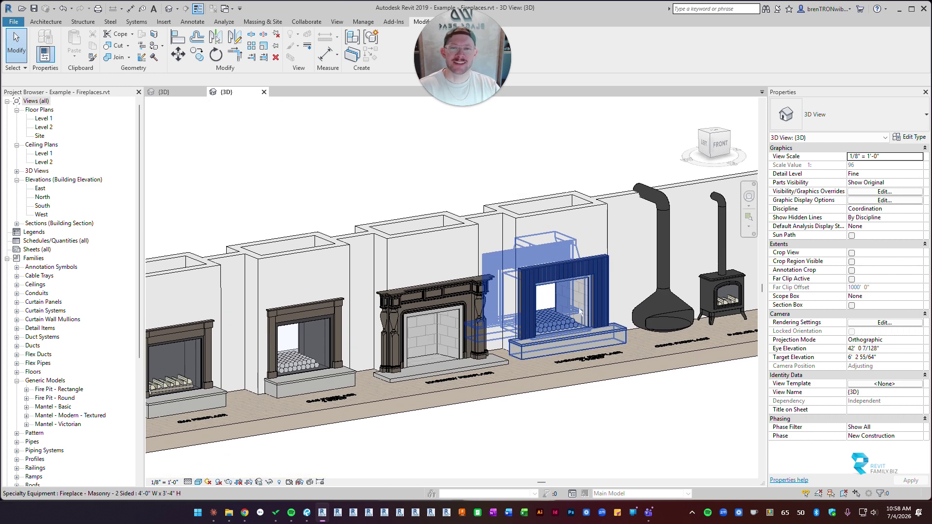
scroll(552, 266, up, 5)
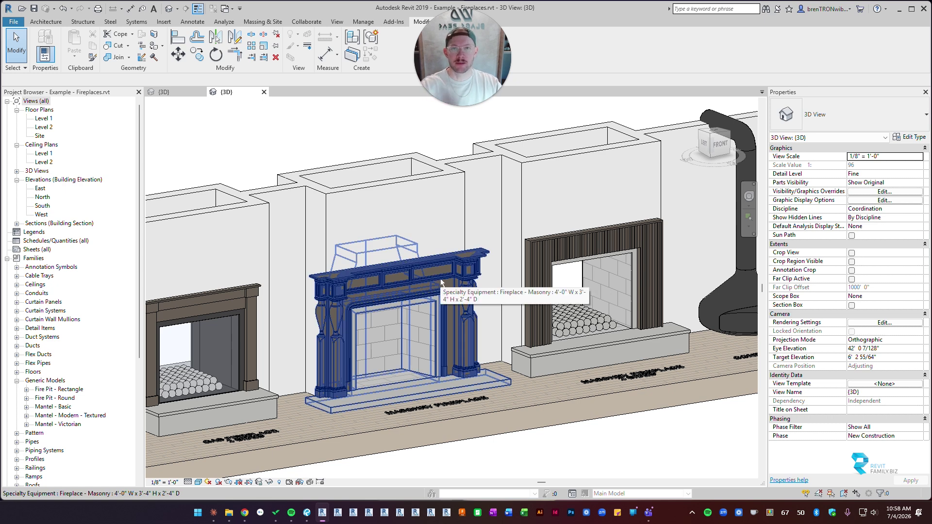
scroll(441, 282, down, 3)
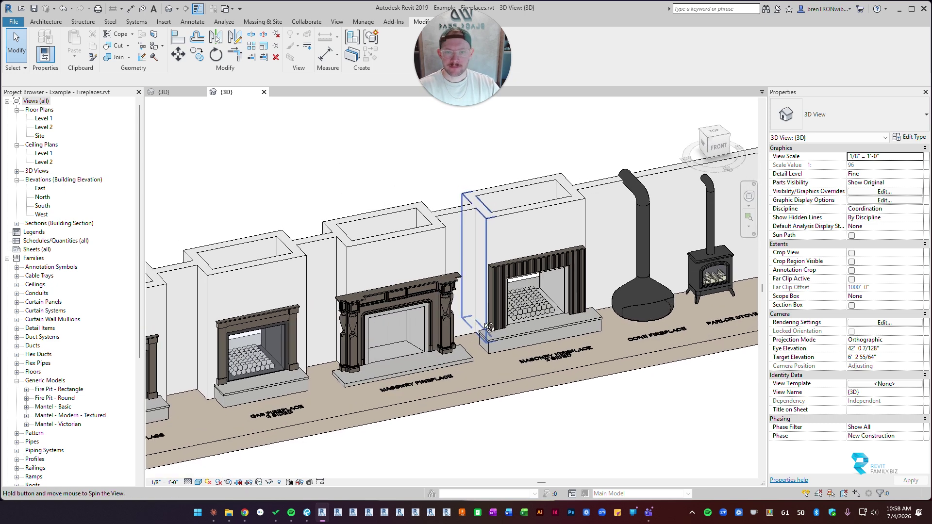